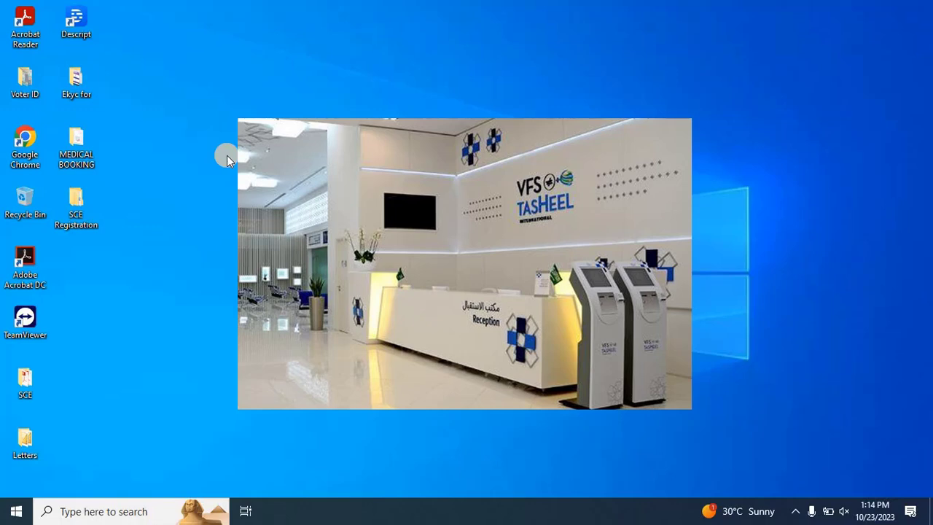
# Step: Launch Google Chrome and maximize its window
pyautogui.doubleClick(30, 144)
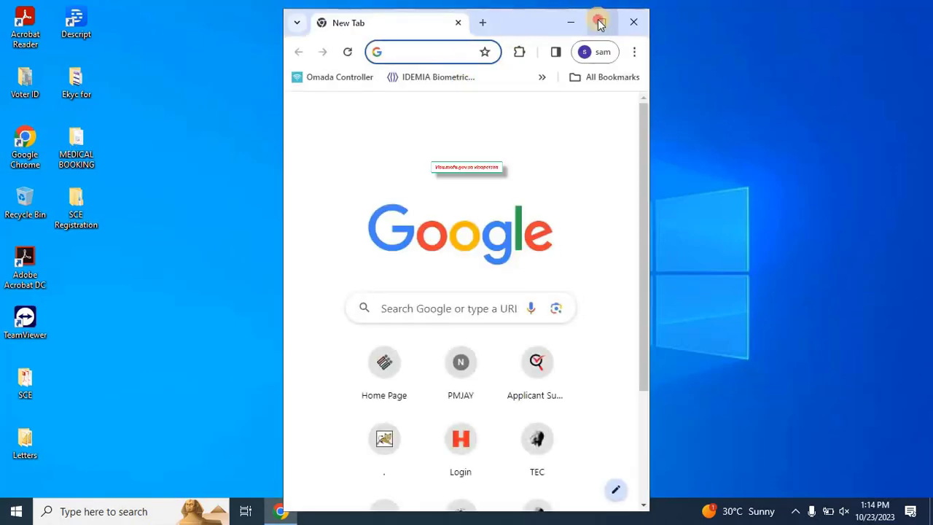
pyautogui.click(599, 20)
pyautogui.click(362, 293)
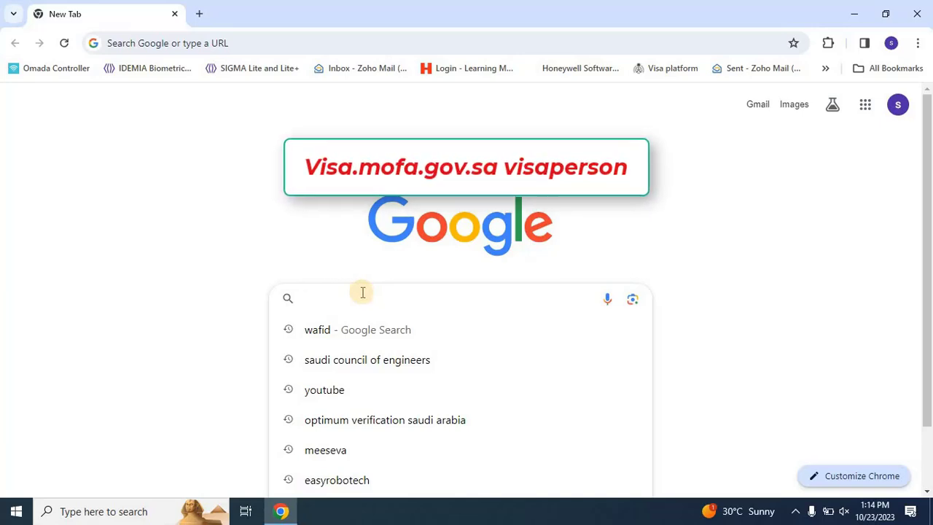
# Step: Search Google for 'visa.mofa.gov.sa visaperson' from the address bar
pyautogui.click(200, 42)
pyautogui.write('visa.')
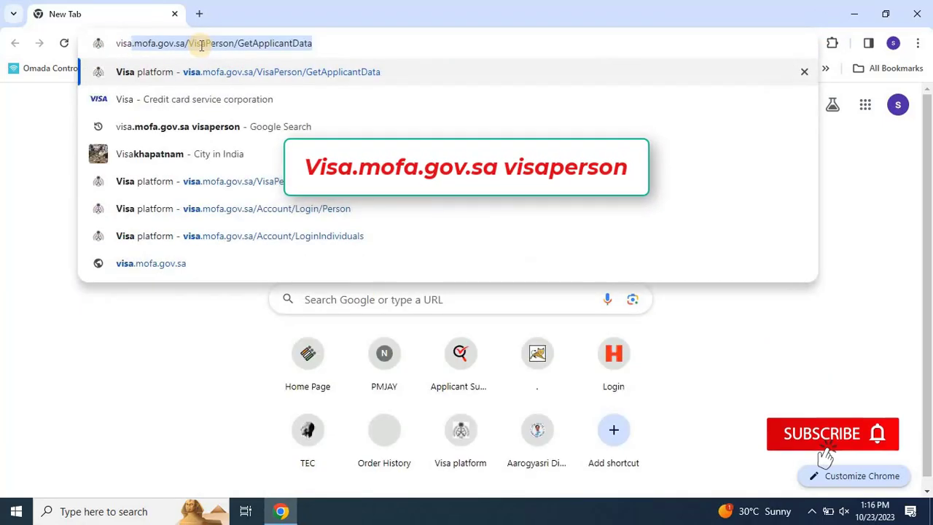
pyautogui.write('mofa.')
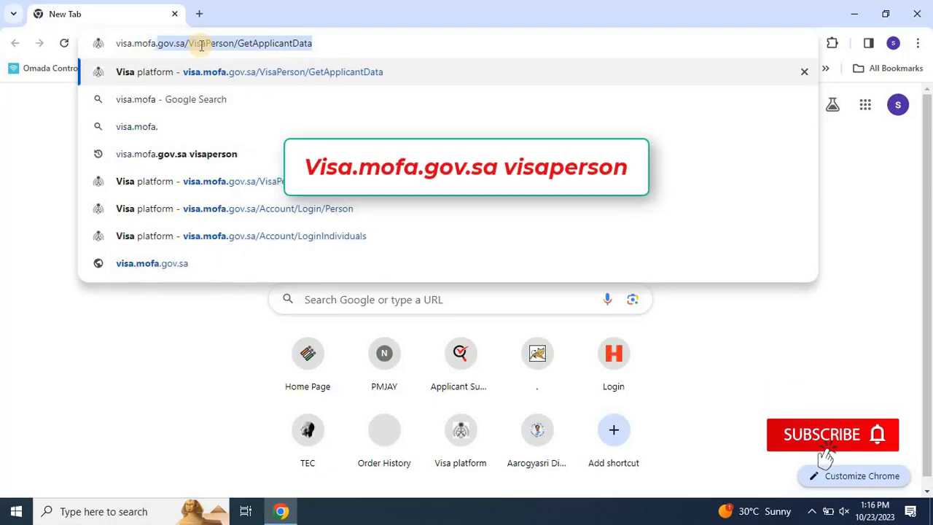
pyautogui.write('gov.sa')
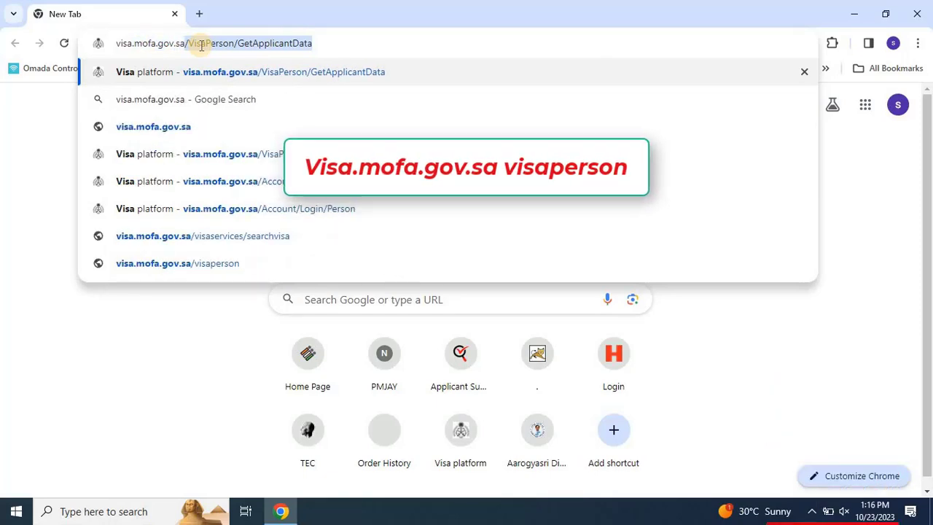
pyautogui.press('BackSpace')
pyautogui.press('Down')
pyautogui.press('Down')
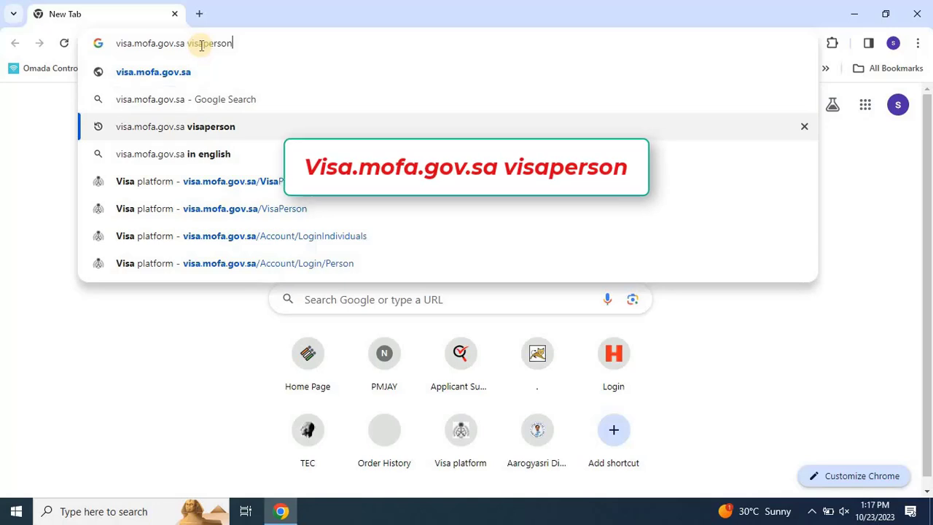
pyautogui.press('Return')
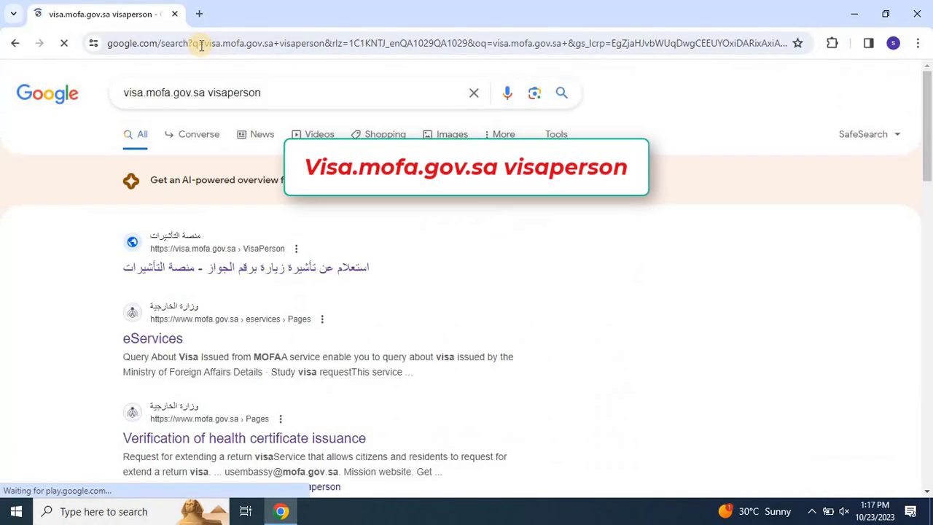
# Step: Open the VisaPerson result, accept the cookie notice and autofill the saved passport number
pyautogui.click(231, 272)
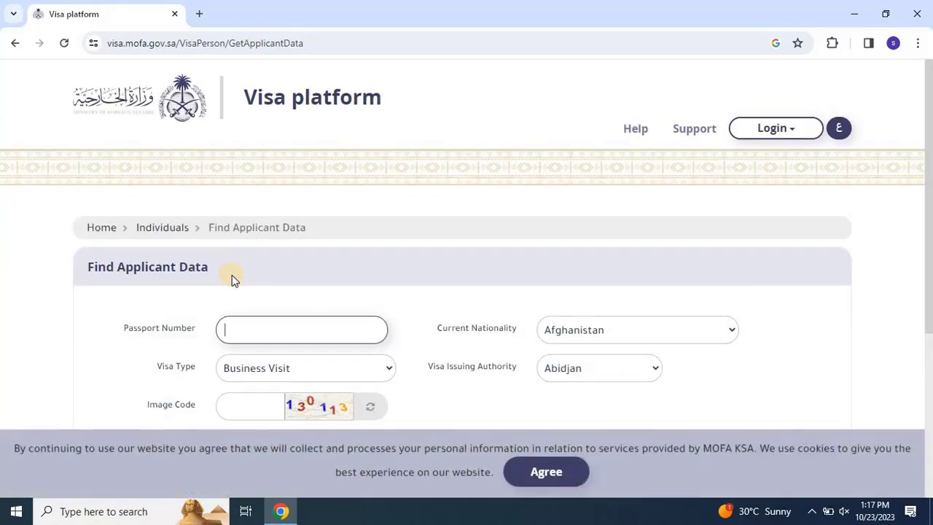
pyautogui.click(544, 471)
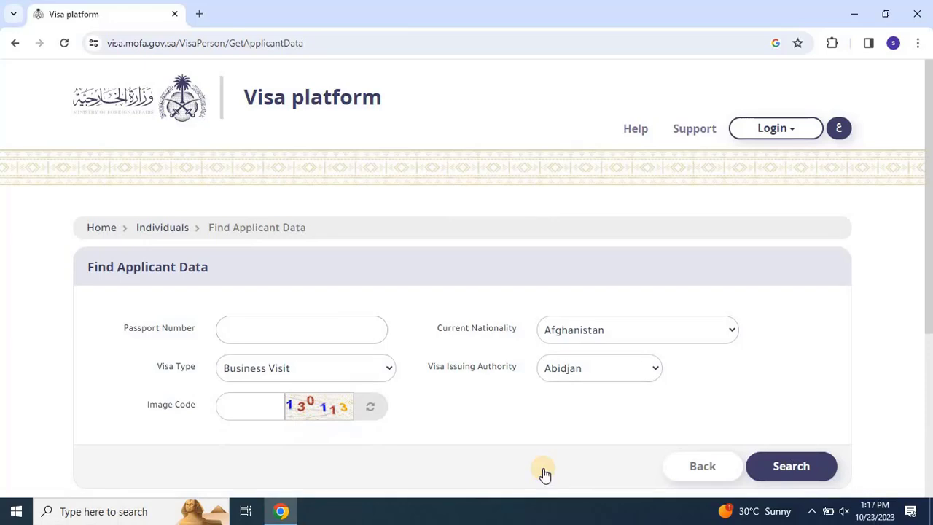
pyautogui.click(318, 327)
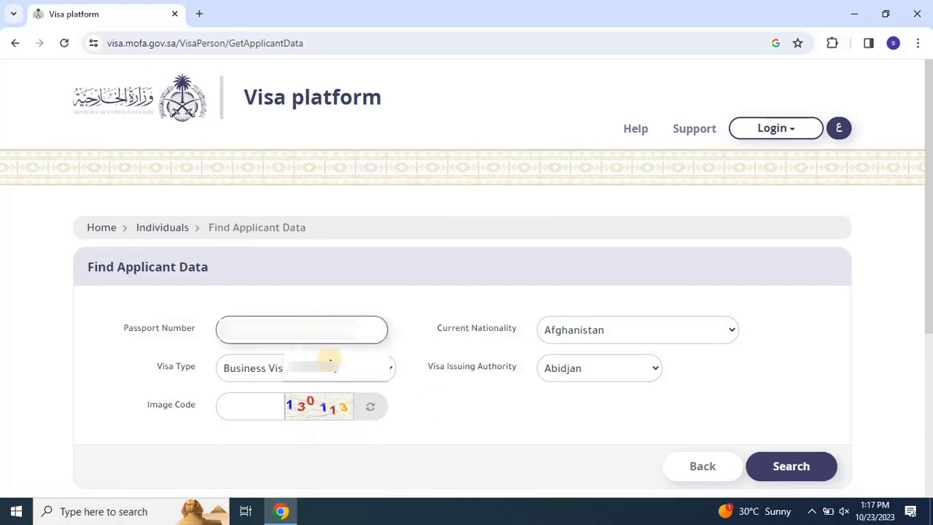
pyautogui.click(328, 366)
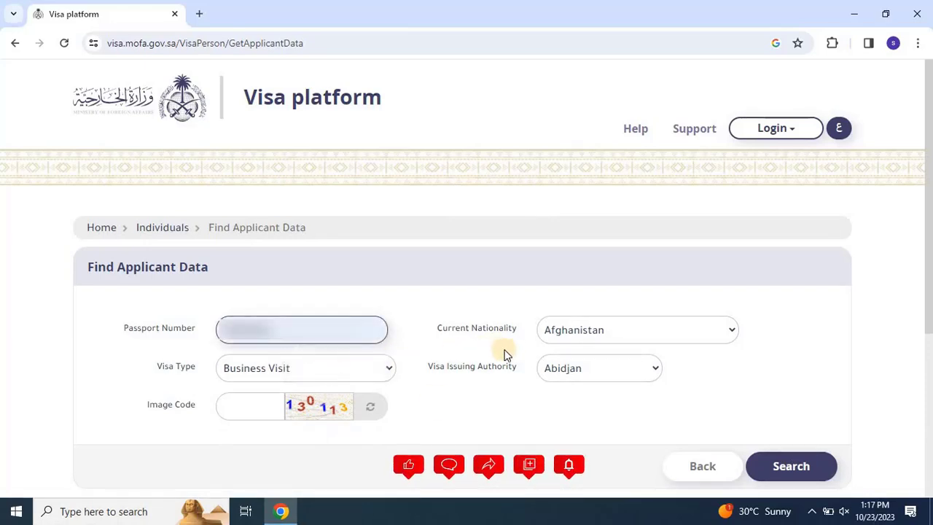
# Step: Set nationality to India, visa type to Work and issuing authority to Mumbai
pyautogui.click(616, 340)
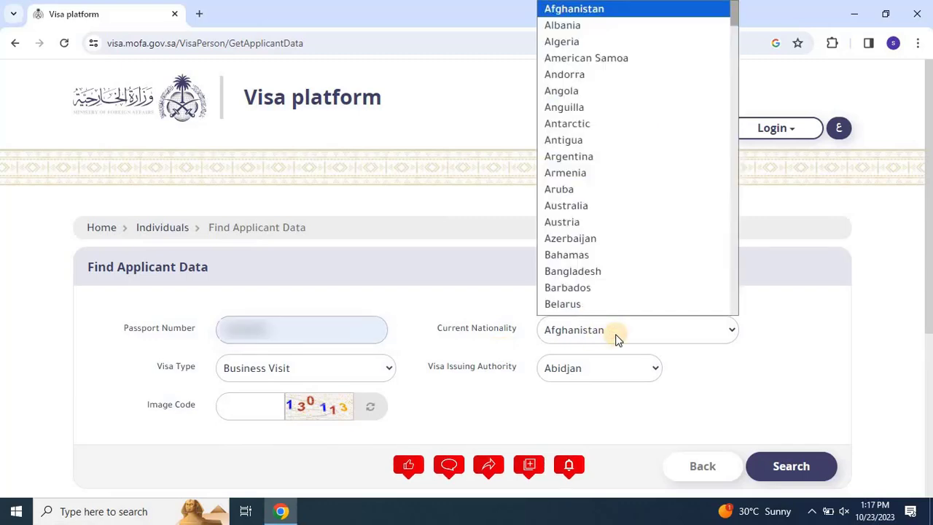
pyautogui.write('india')
pyautogui.press('Return')
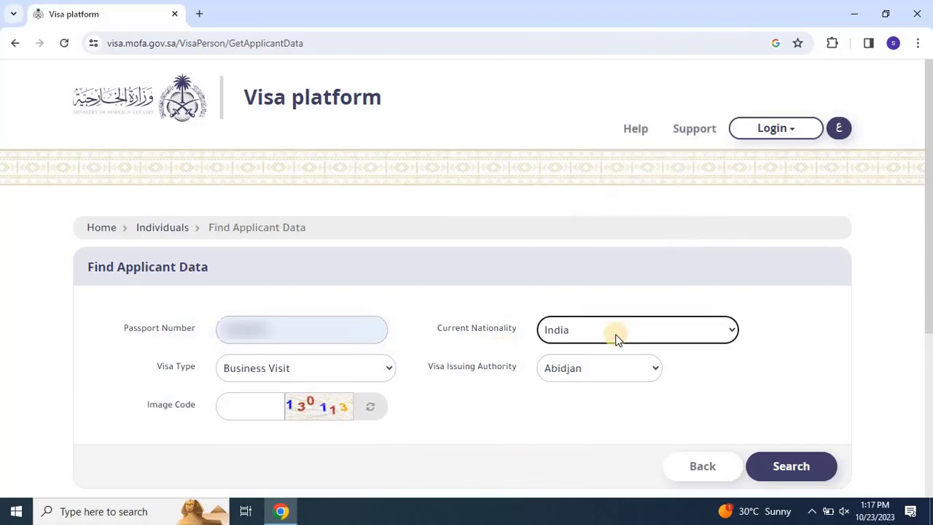
pyautogui.click(337, 377)
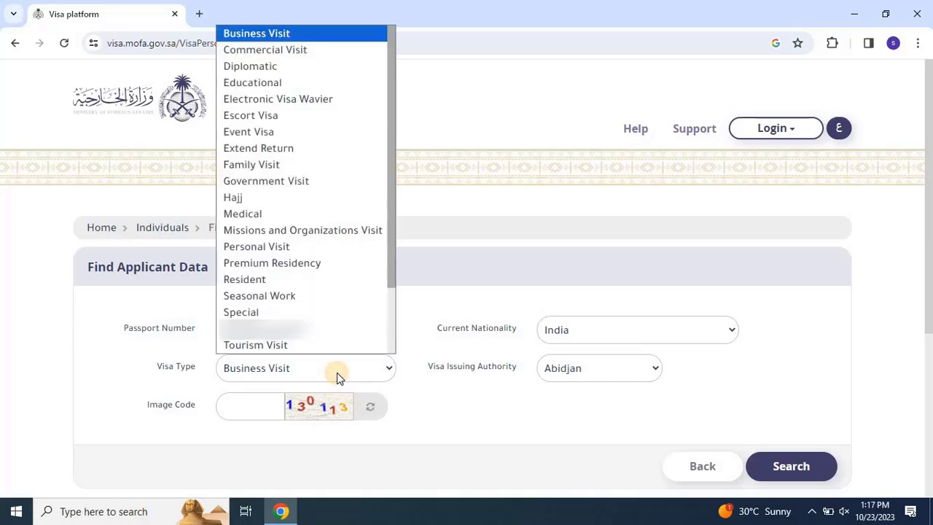
pyautogui.write('work')
pyautogui.press('Return')
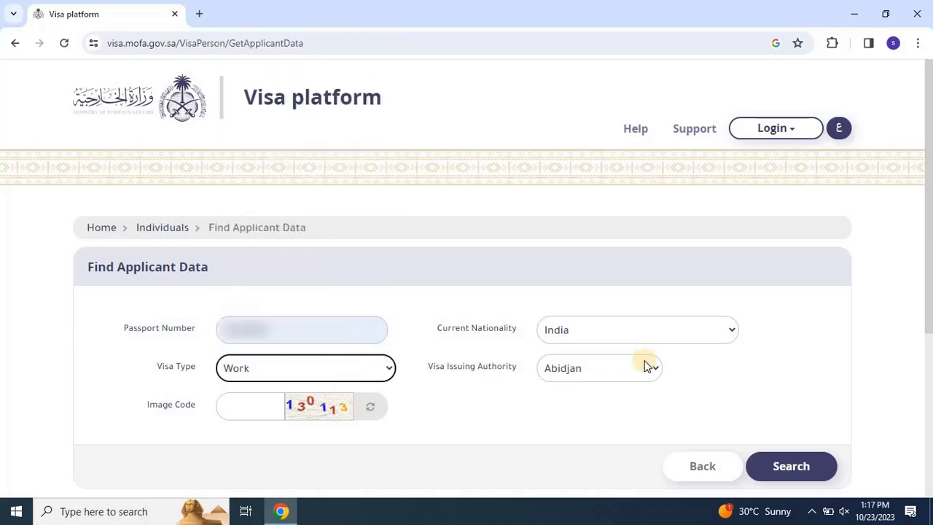
pyautogui.click(614, 381)
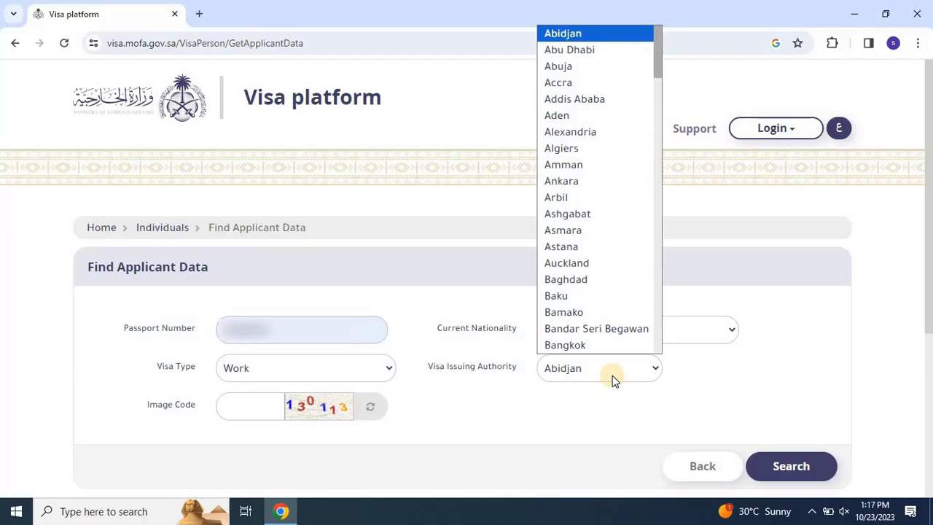
pyautogui.write('mu')
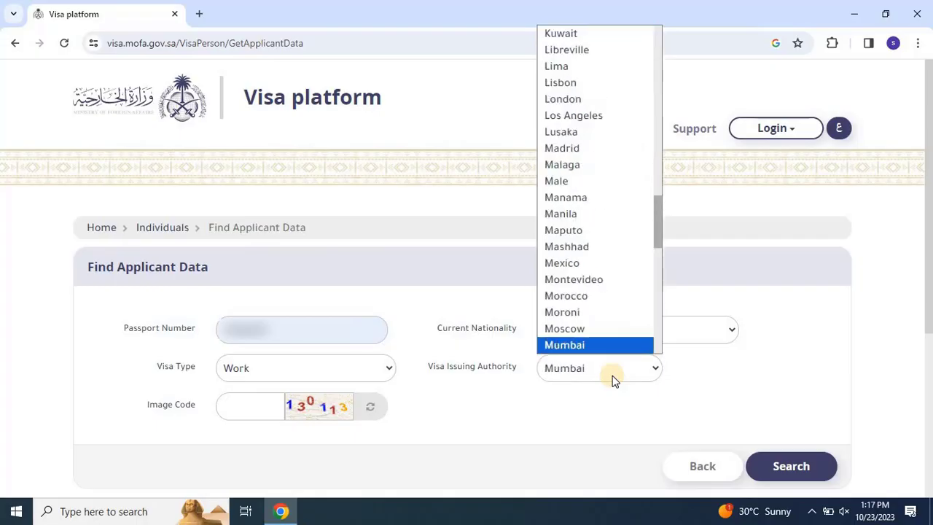
pyautogui.press('Return')
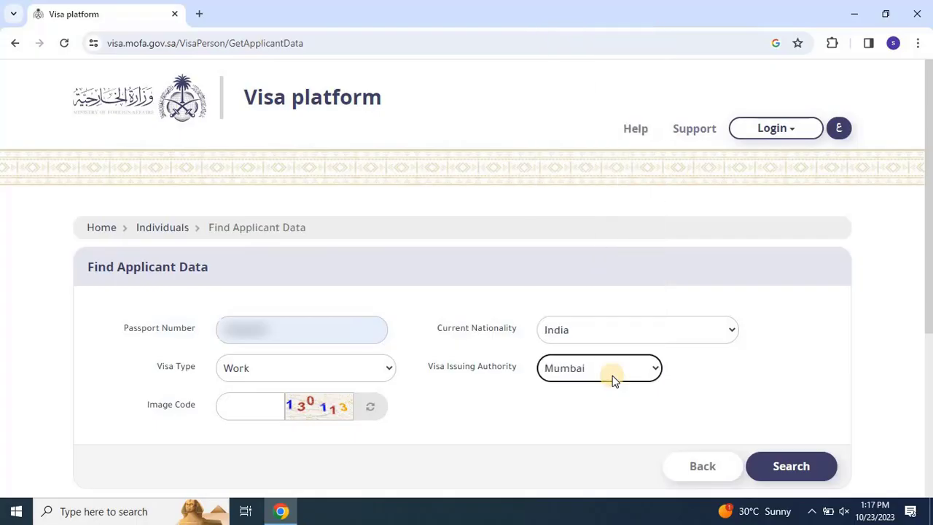
# Step: Enter the image code and search for the applicant's visa record
pyautogui.click(247, 417)
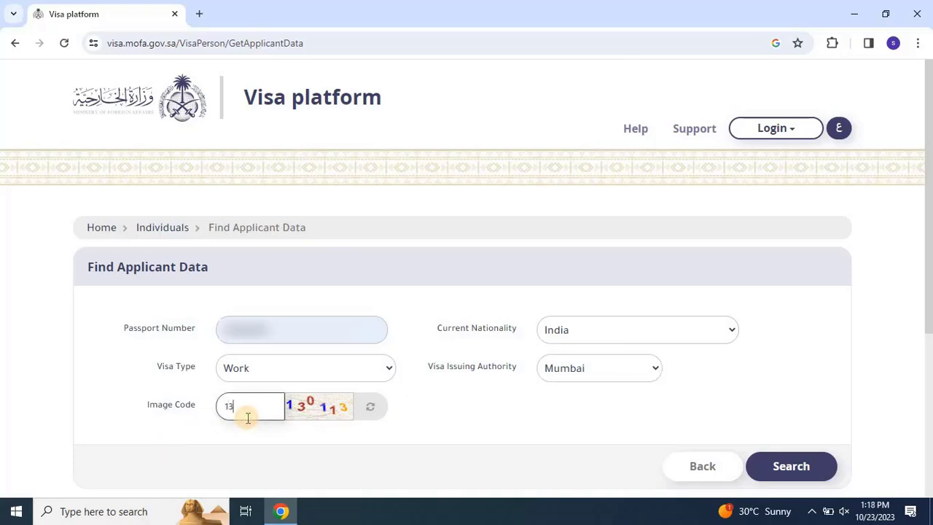
pyautogui.click(789, 479)
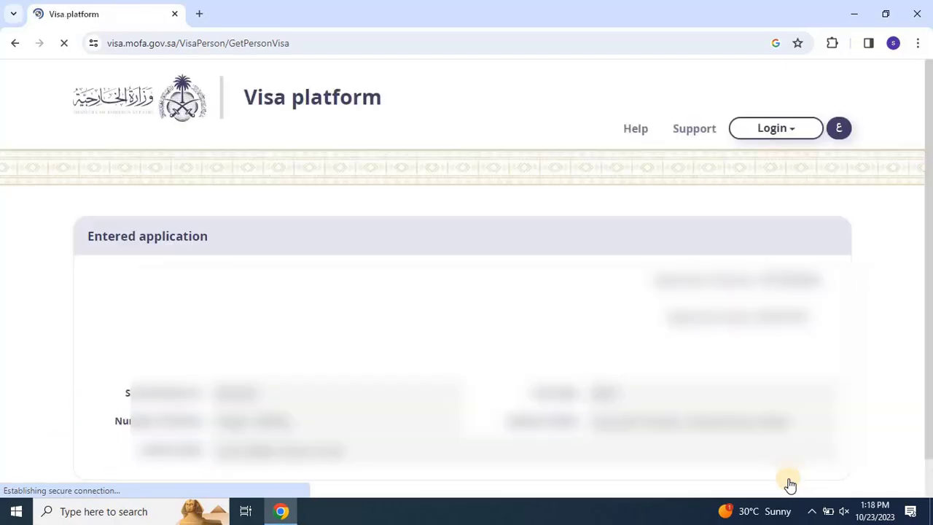
pyautogui.scroll(-3, 790, 485)
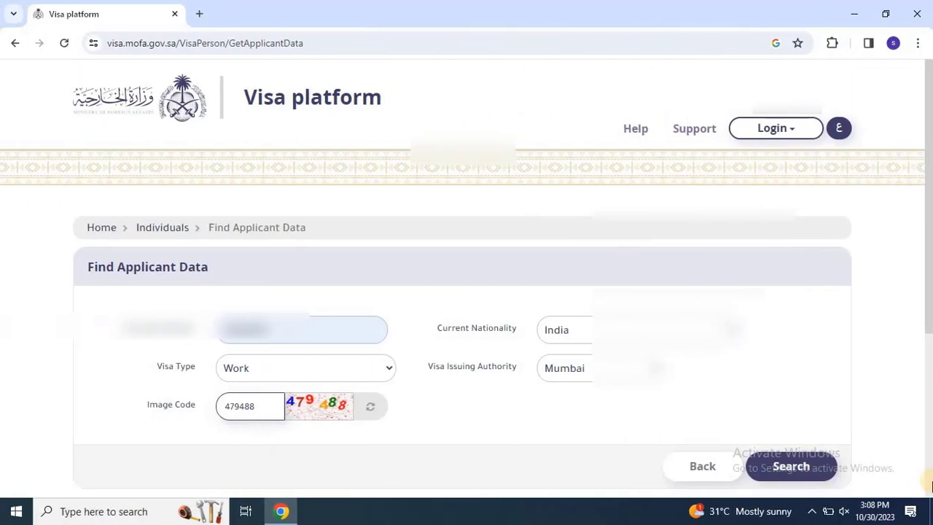
pyautogui.click(786, 473)
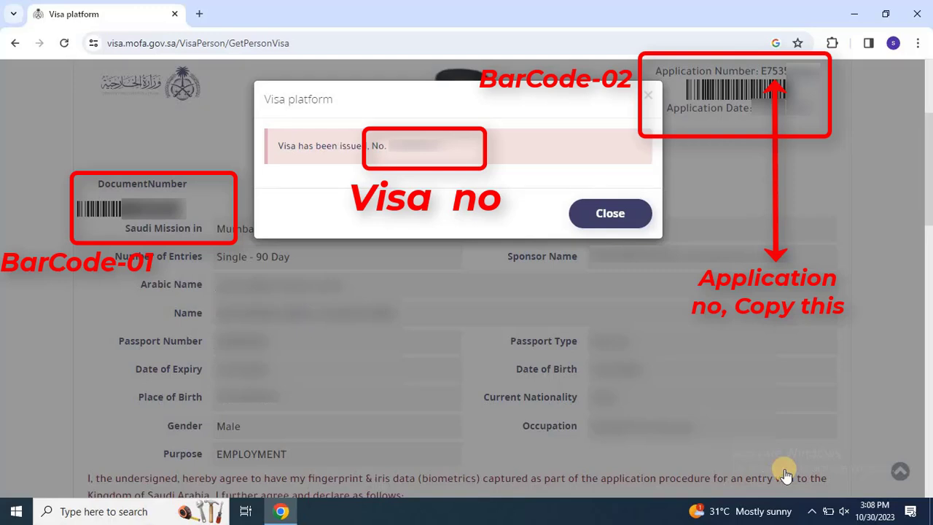
# Step: Select the issued visa number in the notice, then close the notice
pyautogui.moveTo(442, 154); pyautogui.dragTo(391, 137)
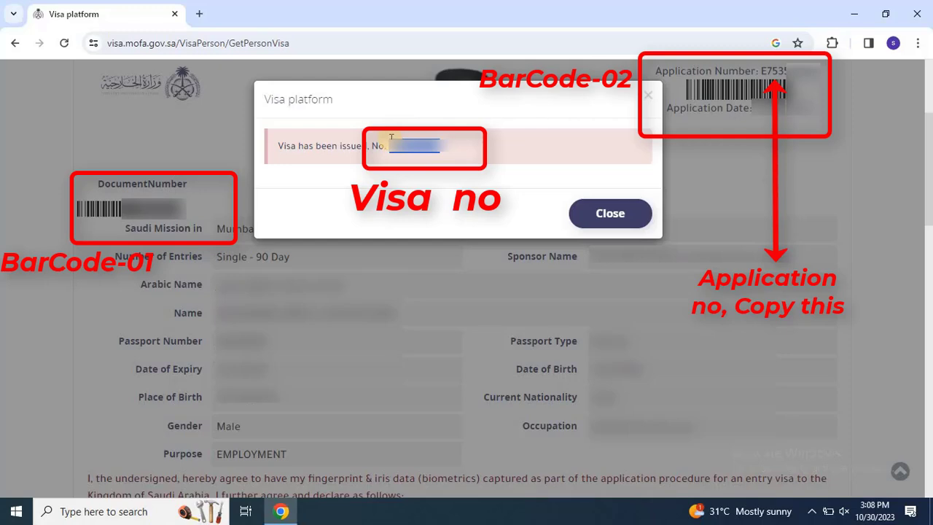
pyautogui.click(595, 215)
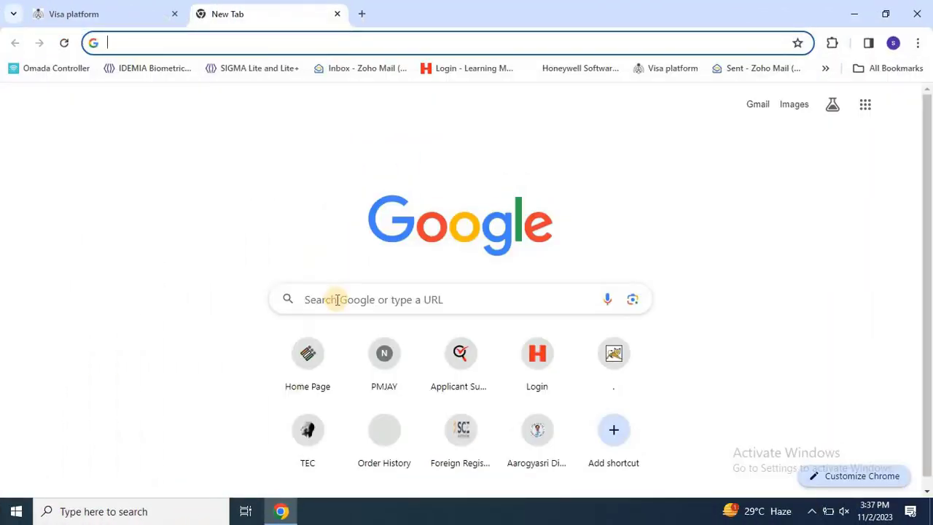
# Step: Go to visa.mofa.gov.sa in the new tab using a previous search suggestion
pyautogui.click(338, 300)
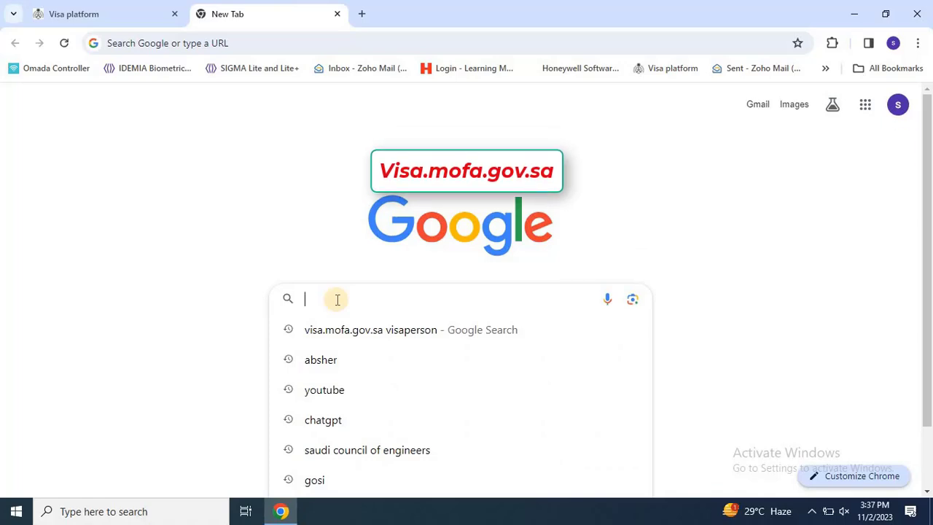
pyautogui.press('Down')
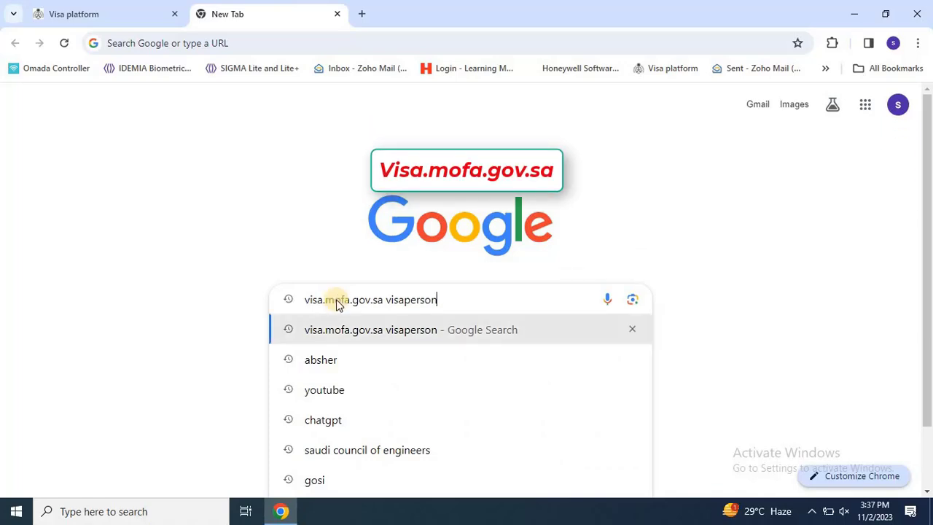
pyautogui.press('BackSpace')
pyautogui.press('BackSpace')
pyautogui.press('BackSpace')
pyautogui.press('BackSpace')
pyautogui.press('BackSpace')
pyautogui.press('BackSpace')
pyautogui.press('BackSpace')
pyautogui.press('BackSpace')
pyautogui.press('BackSpace')
pyautogui.press('BackSpace')
pyautogui.press('BackSpace')
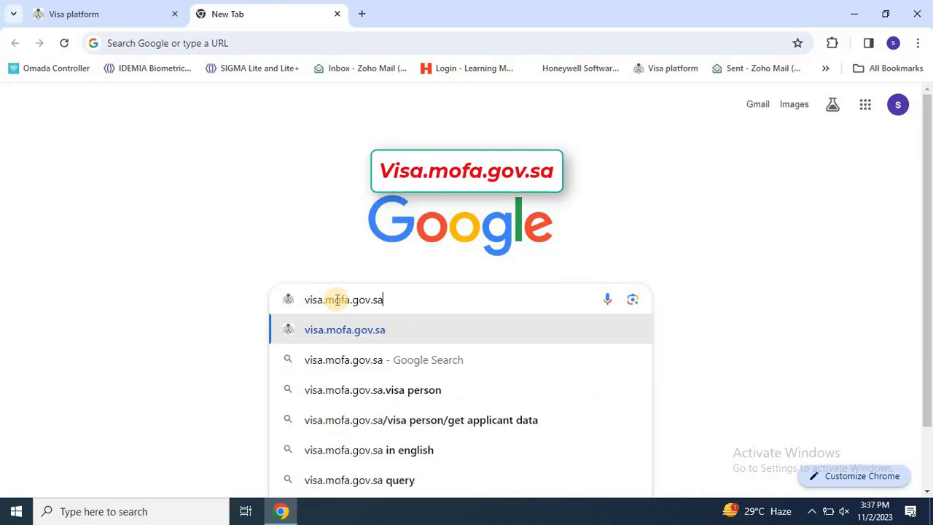
pyautogui.press('Return')
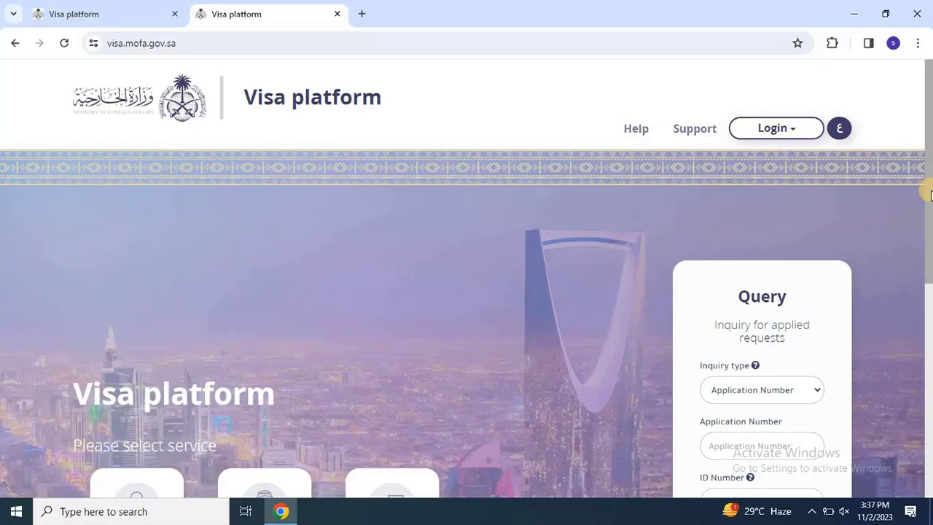
# Step: Set the Query inquiry type to Visa Application Number
pyautogui.moveTo(931, 191); pyautogui.dragTo(919, 273)
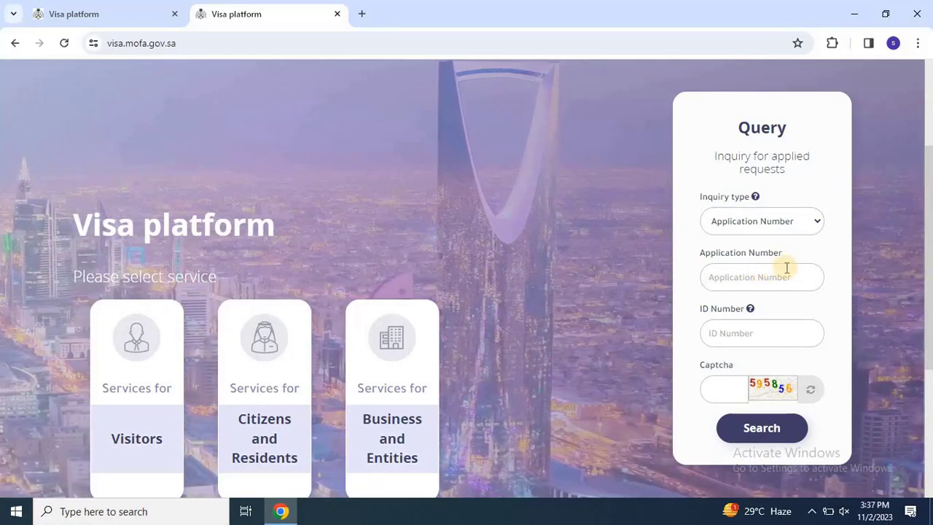
pyautogui.click(810, 216)
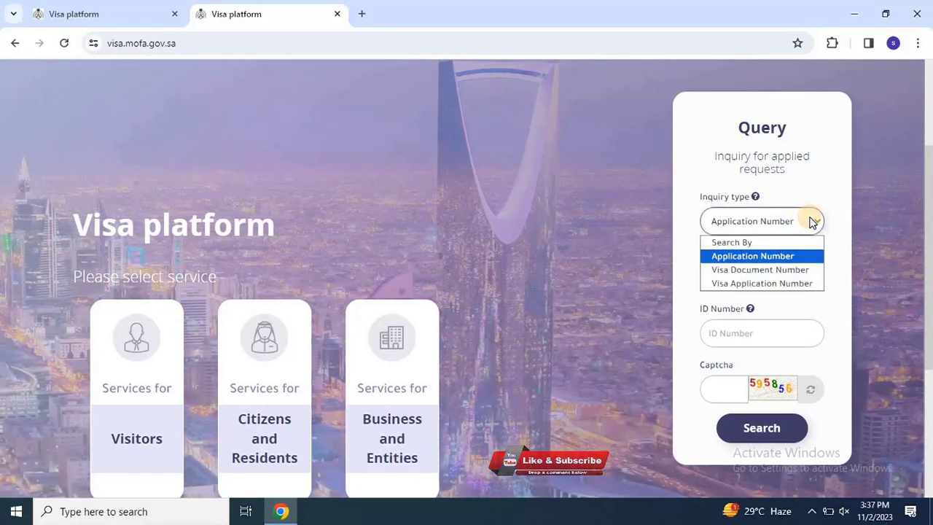
pyautogui.click(782, 283)
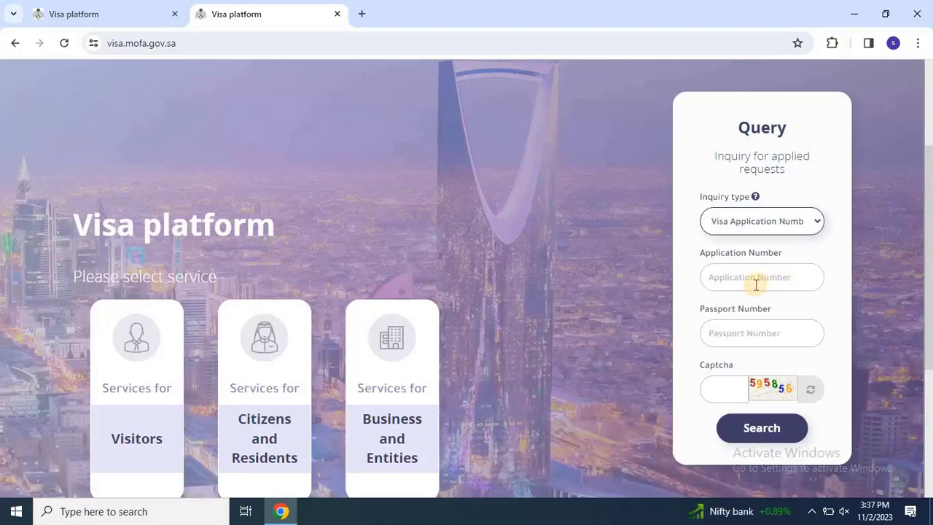
# Step: Paste the application and passport numbers, enter captcha 595856 and run the query
pyautogui.click(757, 285)
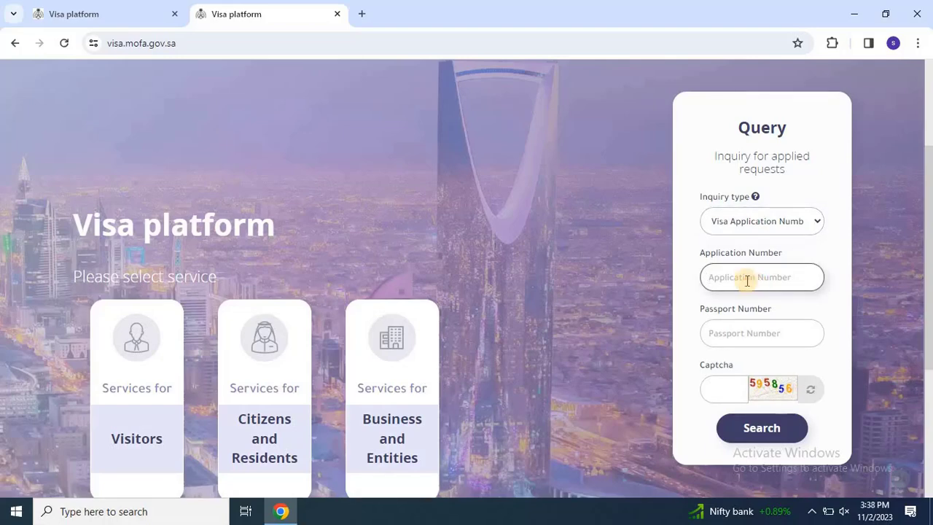
pyautogui.hotkey('ctrl', 'v')
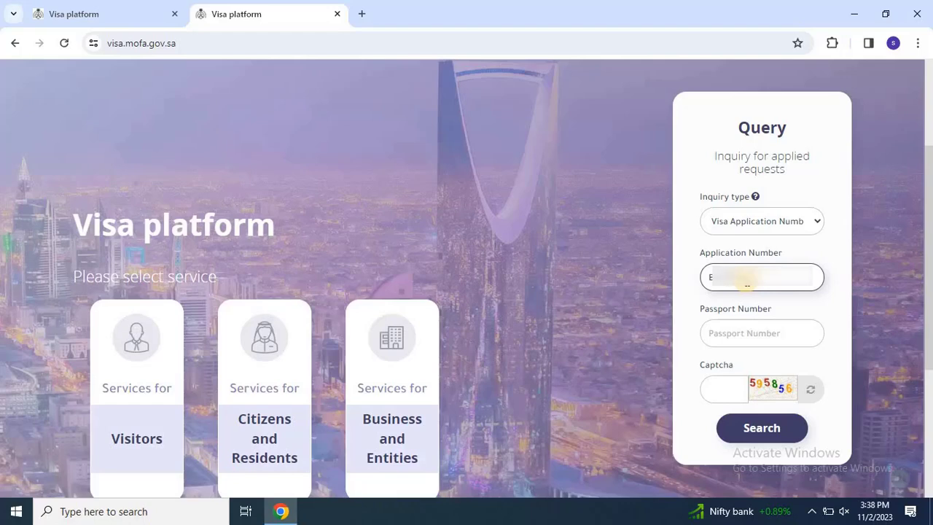
pyautogui.click(733, 336)
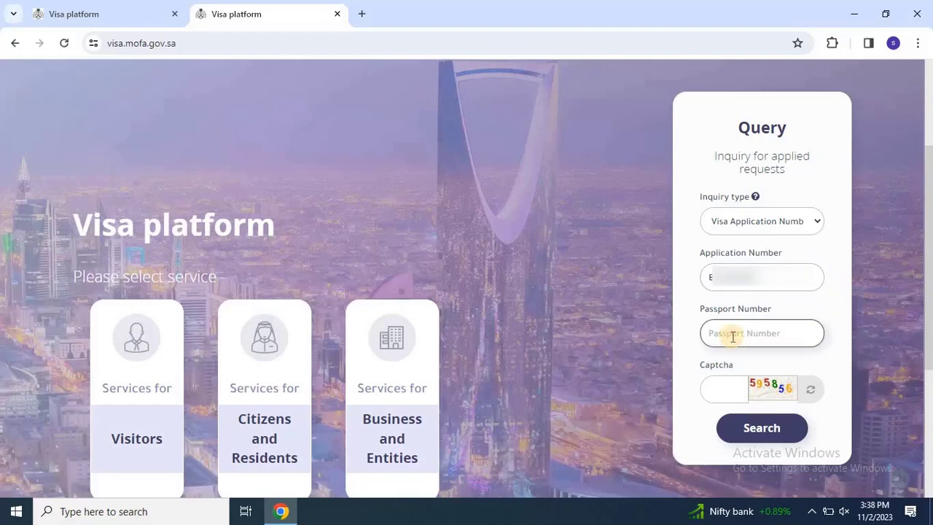
pyautogui.hotkey('ctrl', 'v')
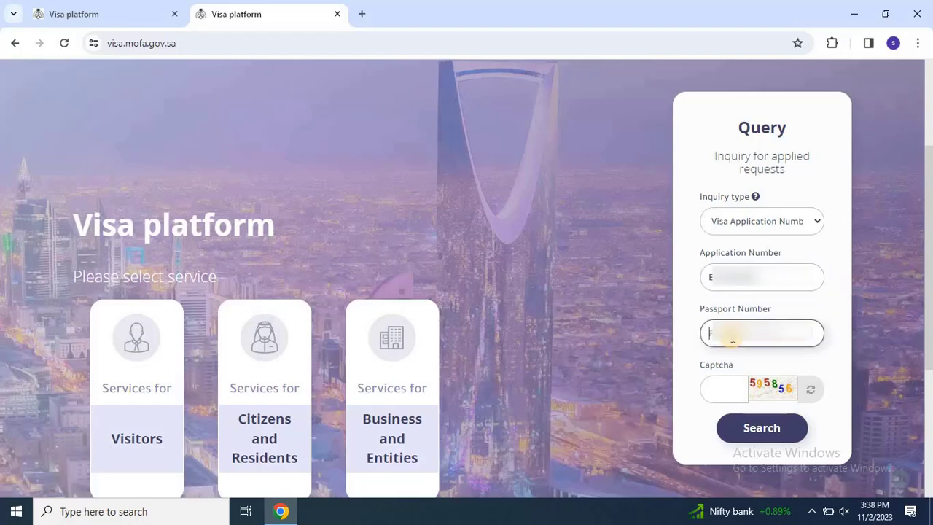
pyautogui.click(731, 389)
pyautogui.write('595856')
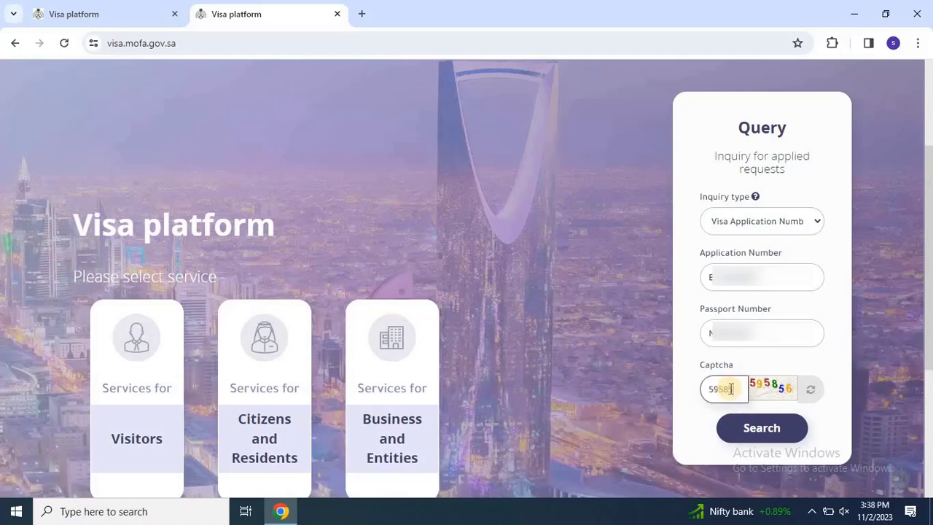
pyautogui.click(773, 431)
# Step: Fetch the visa, dismiss the 'Visa has been issued' notice and scroll to the employer name and fees
pyautogui.click(773, 432)
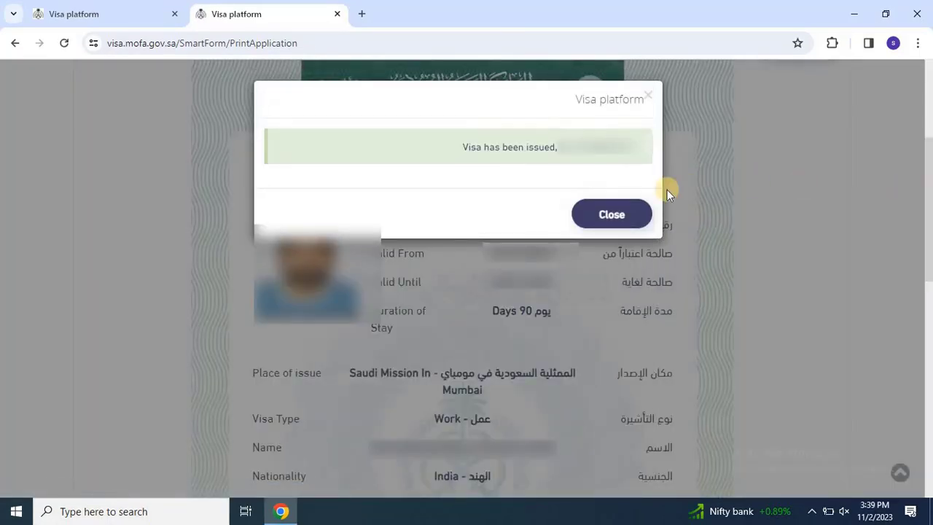
pyautogui.click(612, 213)
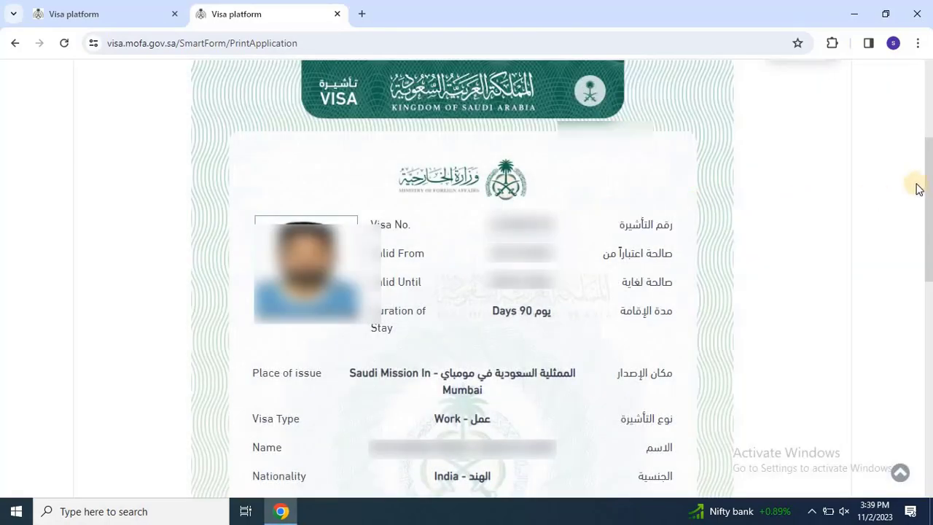
pyautogui.moveTo(930, 186); pyautogui.dragTo(930, 232)
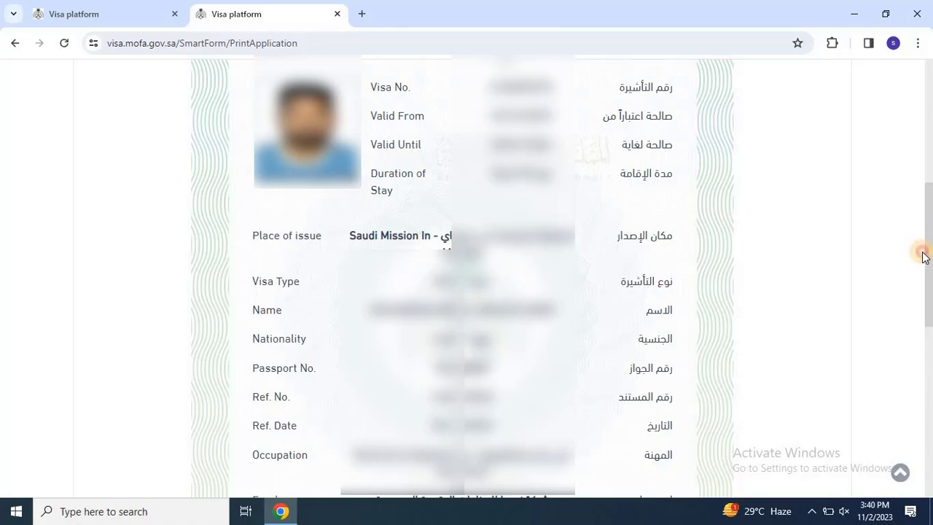
pyautogui.moveTo(925, 252); pyautogui.dragTo(928, 291)
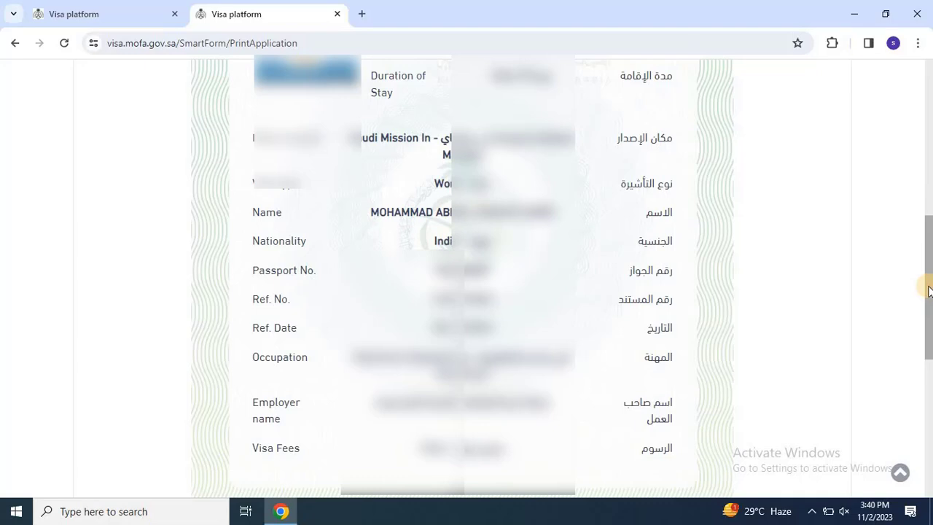